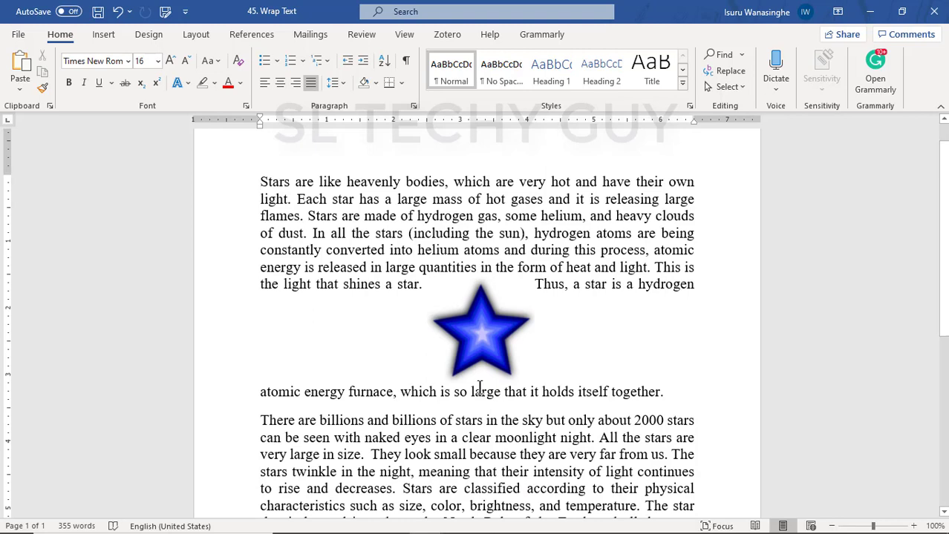
# Step: View the layout options available for the star picture in the first paragraph
pyautogui.click(487, 340)
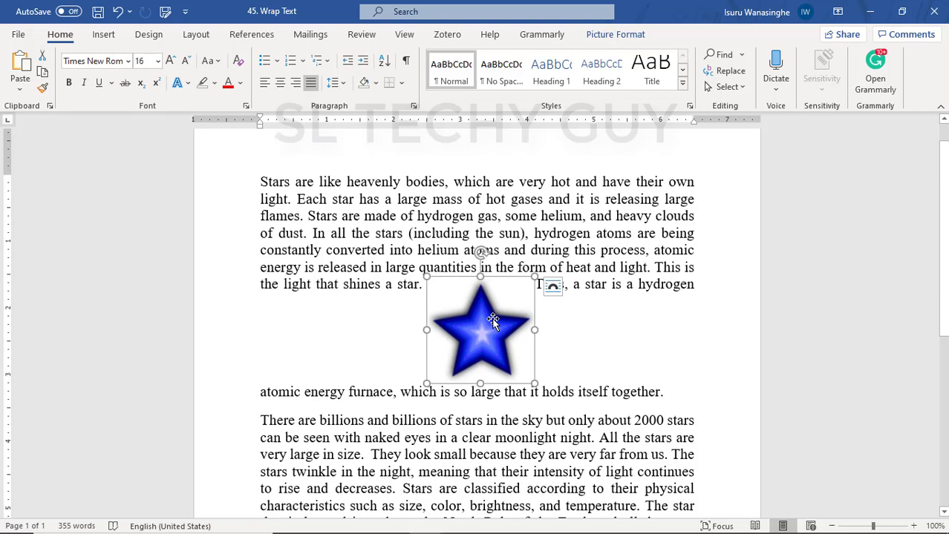
pyautogui.click(553, 287)
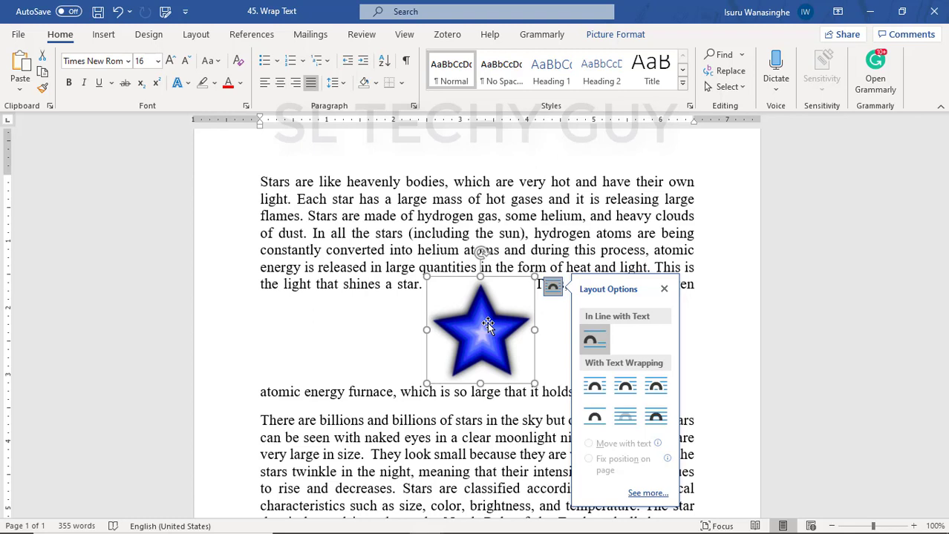
pyautogui.click(311, 232)
# Step: Open the Advanced Word options and show the choices for how pictures are inserted or pasted
pyautogui.click(30, 35)
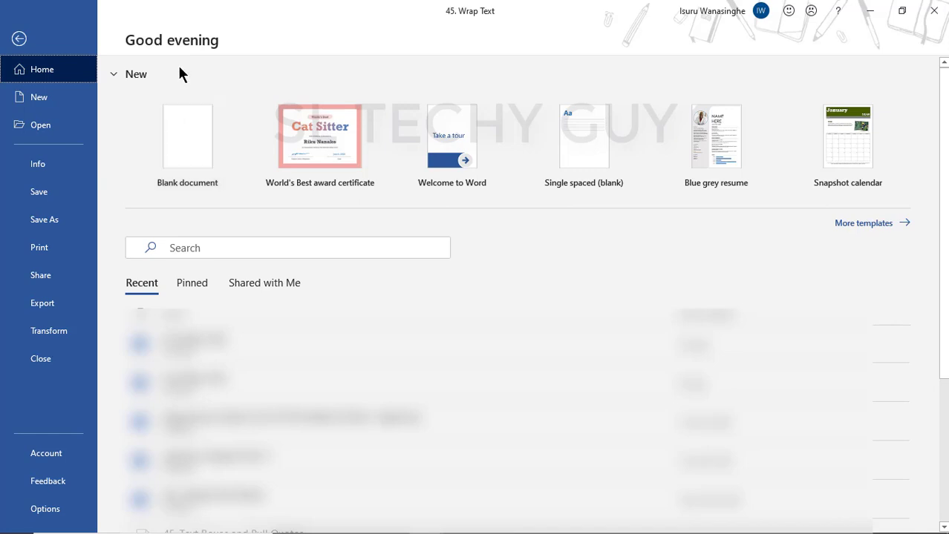
pyautogui.click(46, 516)
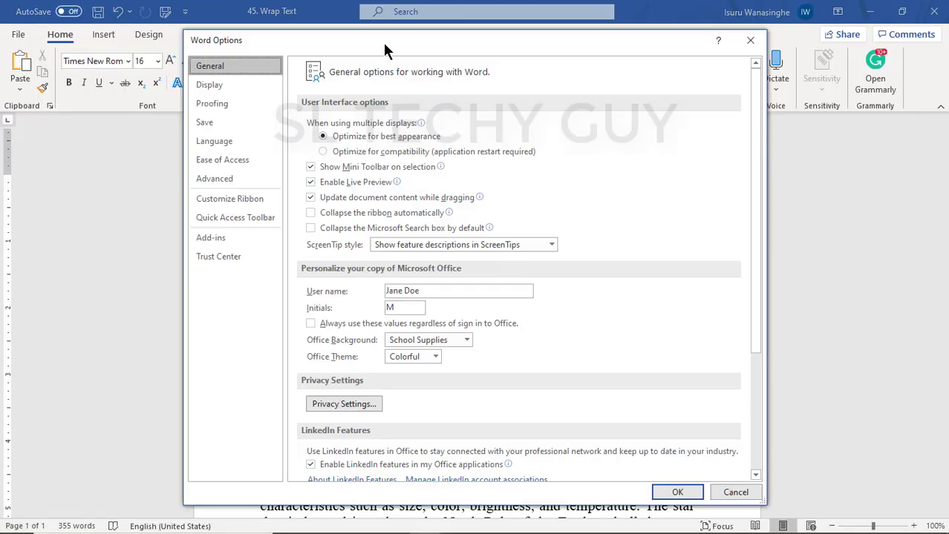
pyautogui.moveTo(375, 38); pyautogui.dragTo(348, 54)
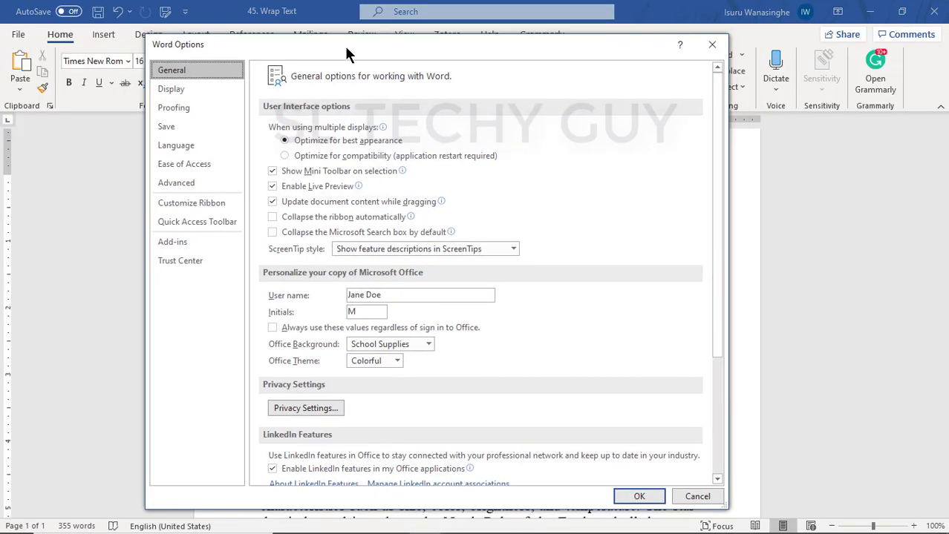
pyautogui.click(186, 184)
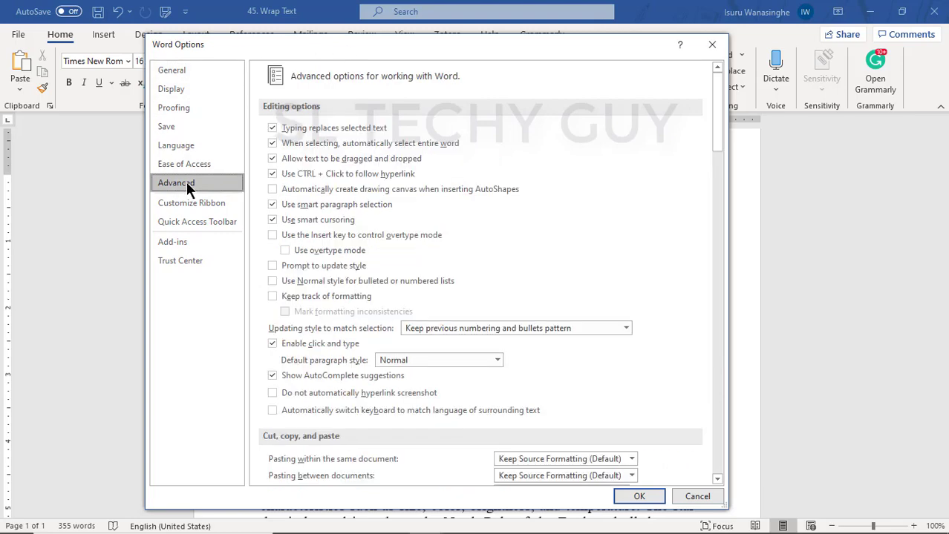
pyautogui.scroll(-1, 461, 205)
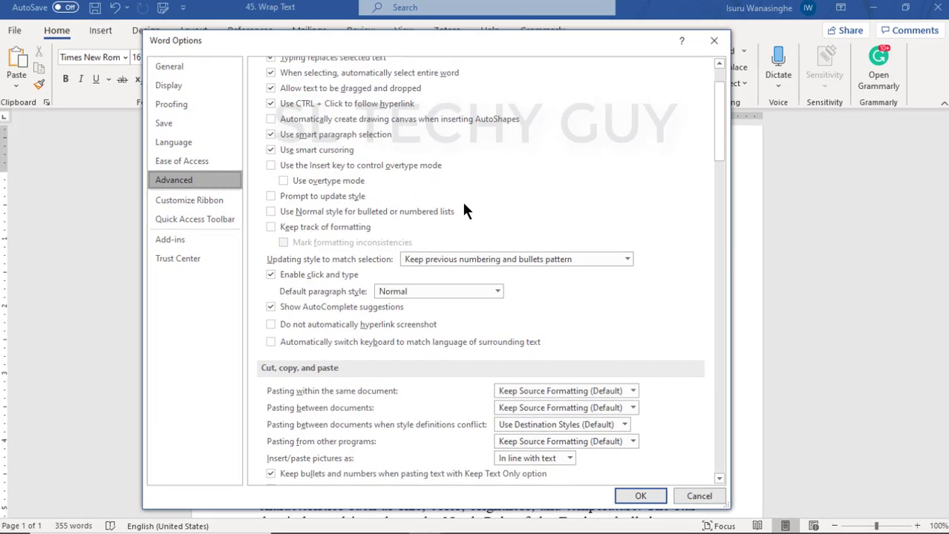
pyautogui.scroll(-2, 462, 201)
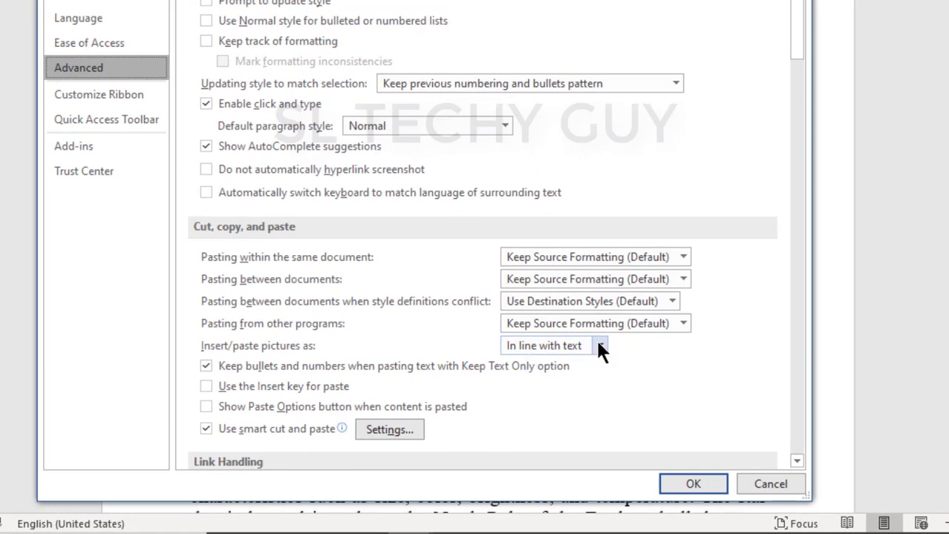
pyautogui.click(600, 346)
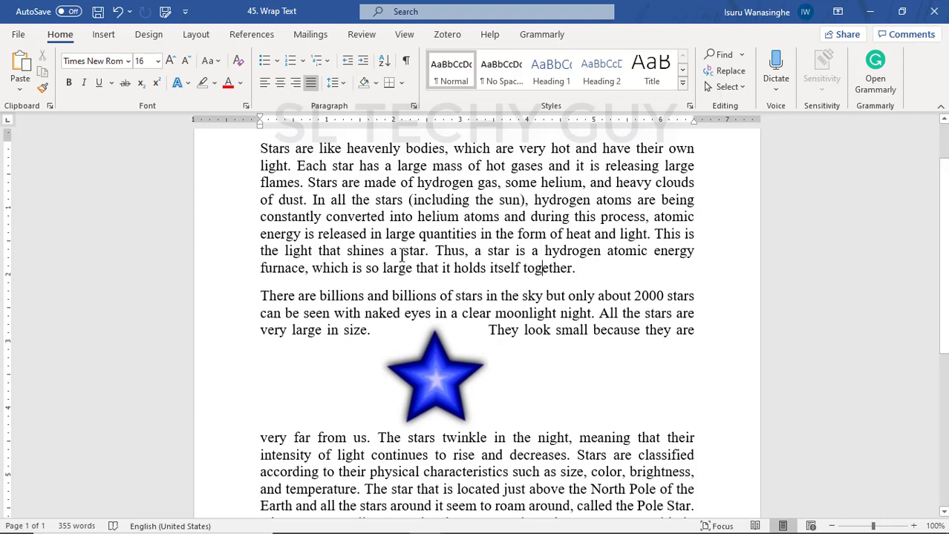
# Step: Set the text wrapping of the star picture in the second paragraph to Square
pyautogui.click(430, 377)
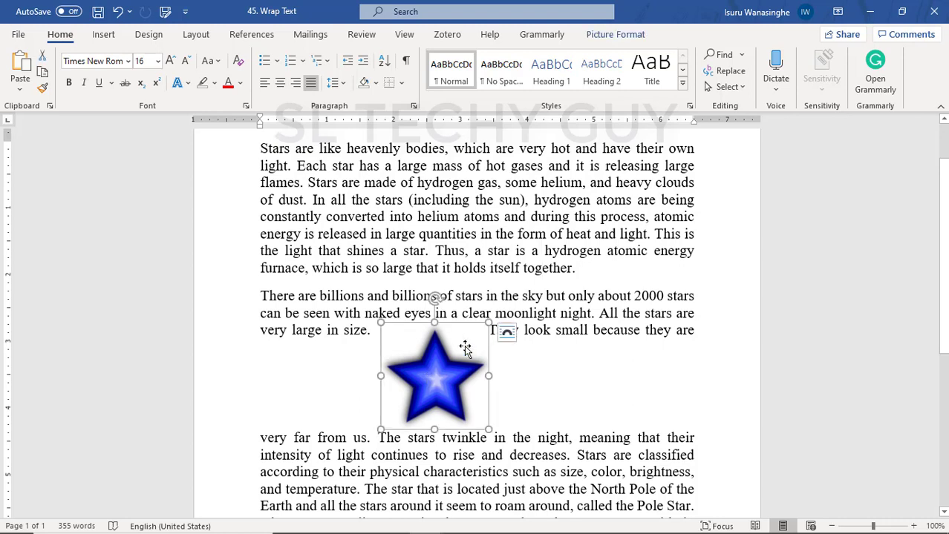
pyautogui.click(505, 335)
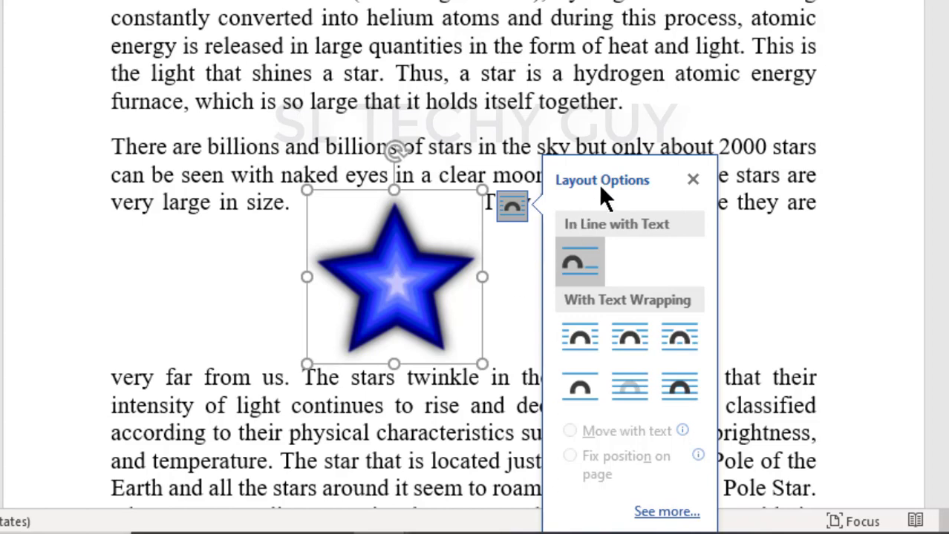
pyautogui.click(577, 338)
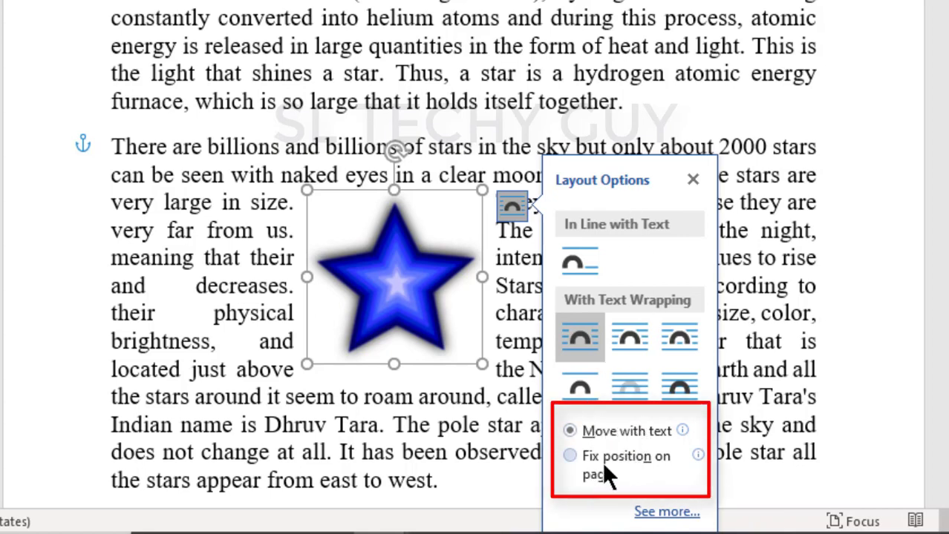
pyautogui.click(578, 260)
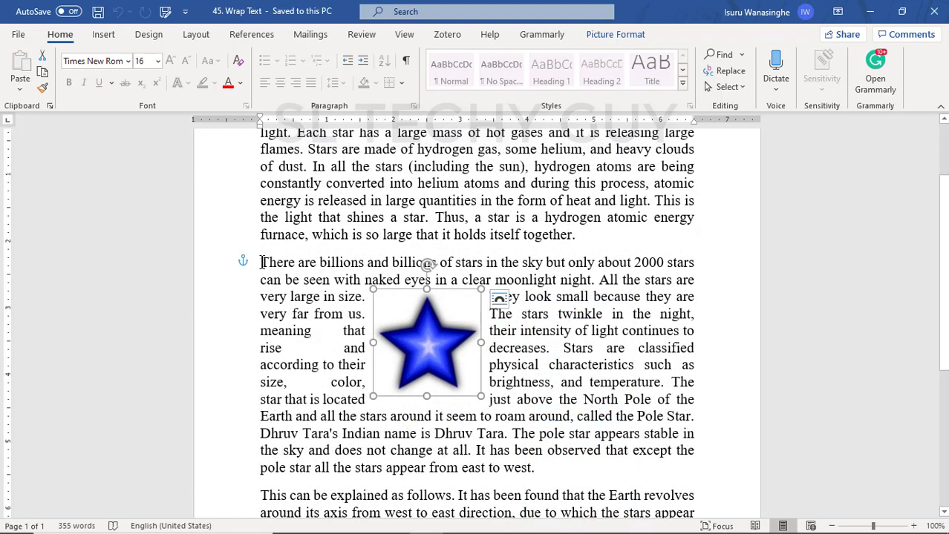
# Step: Highlight the paragraph holding the star, and insert two paragraph breaks before "In all the stars" to push the following text down
pyautogui.moveTo(245, 262)
pyautogui.moveTo(260, 263); pyautogui.dragTo(549, 466)
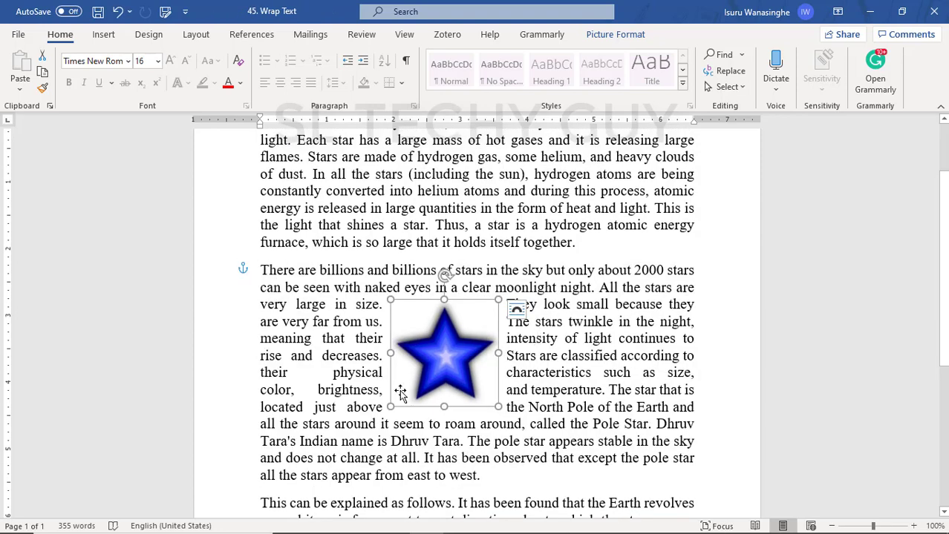
pyautogui.scroll(2, 481, 479)
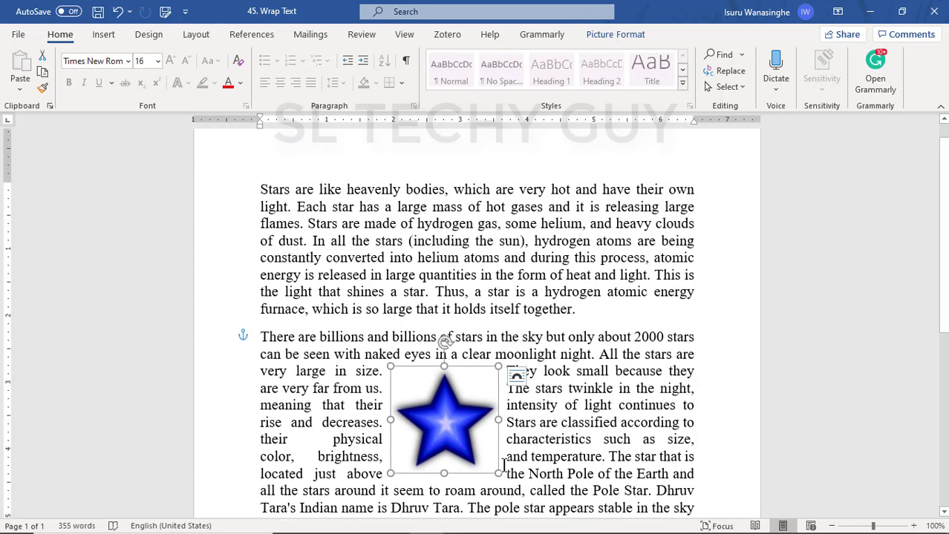
pyautogui.click(312, 241)
pyautogui.press('Return')
pyautogui.press('Return')
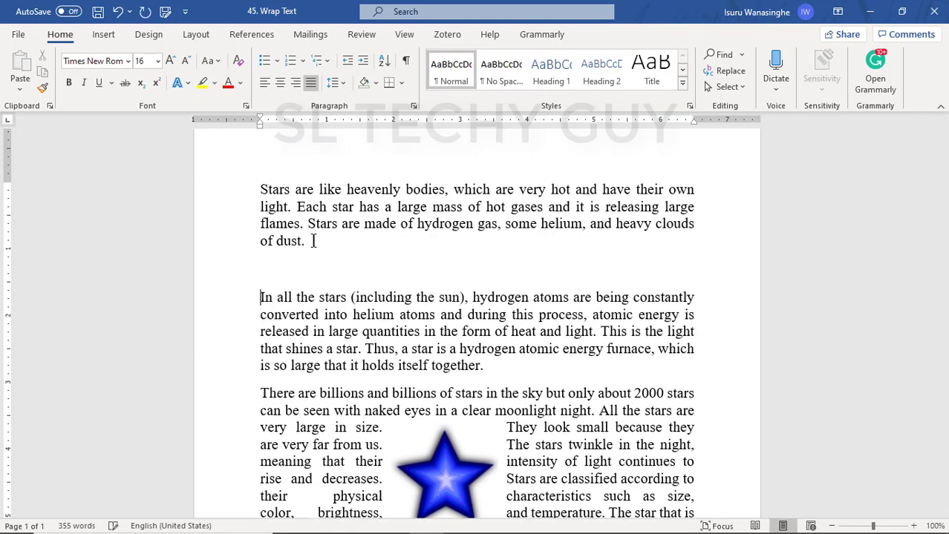
pyautogui.scroll(-1, 341, 240)
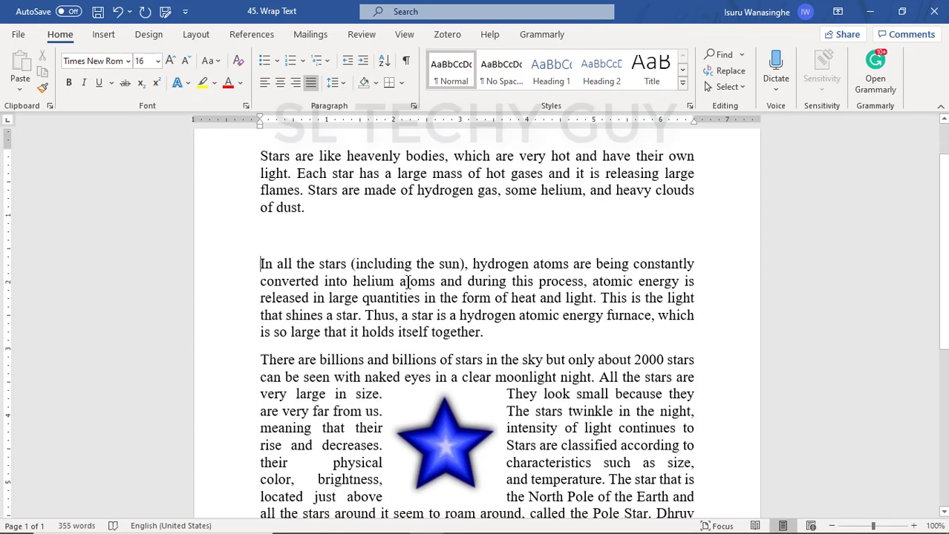
pyautogui.scroll(-2, 406, 283)
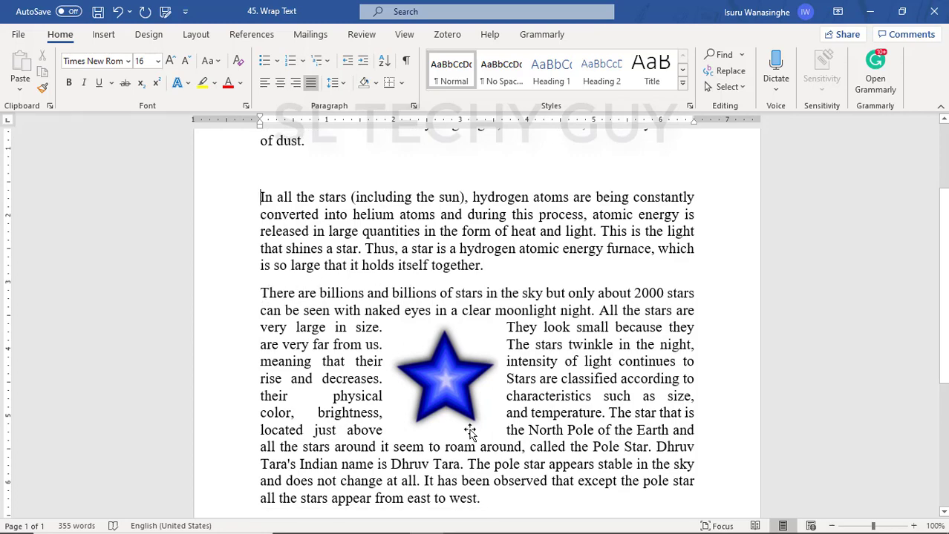
# Step: View the star picture's layout options and highlight the paragraph "There are billions and billions of stars" that it is anchored to
pyautogui.click(449, 388)
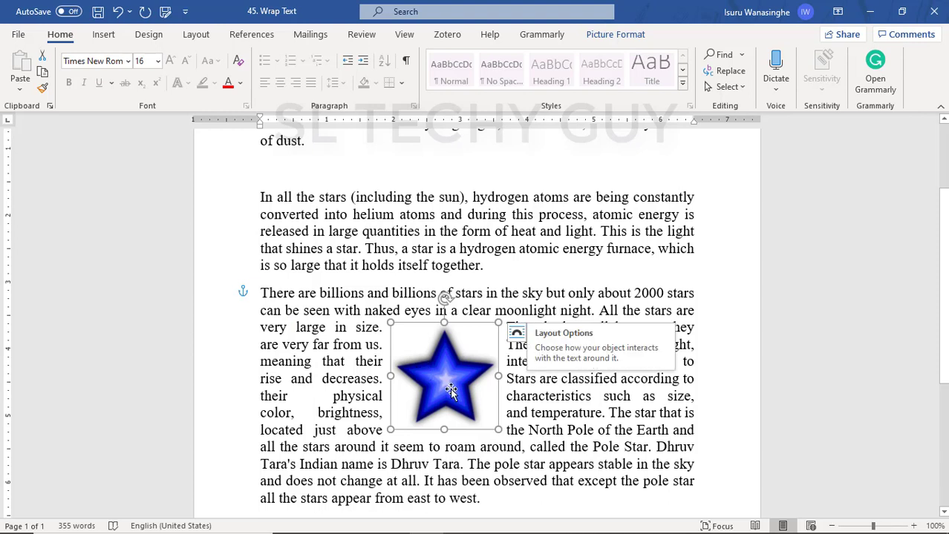
pyautogui.click(517, 336)
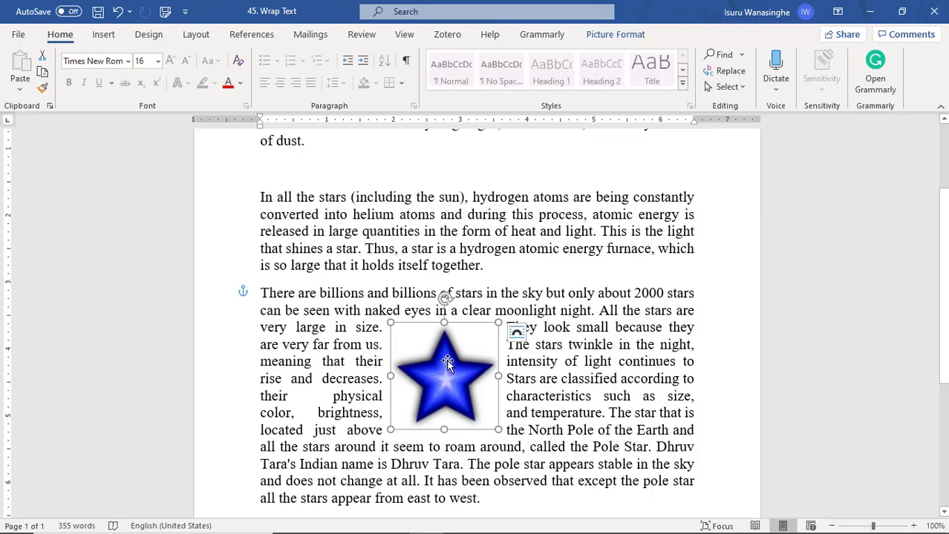
pyautogui.scroll(-1, 447, 363)
pyautogui.click(258, 261)
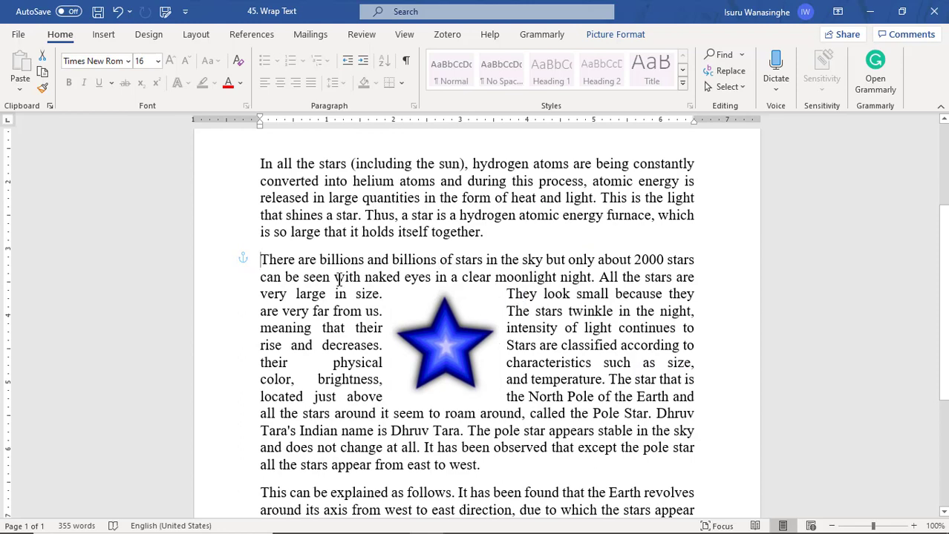
pyautogui.moveTo(340, 280); pyautogui.dragTo(490, 464)
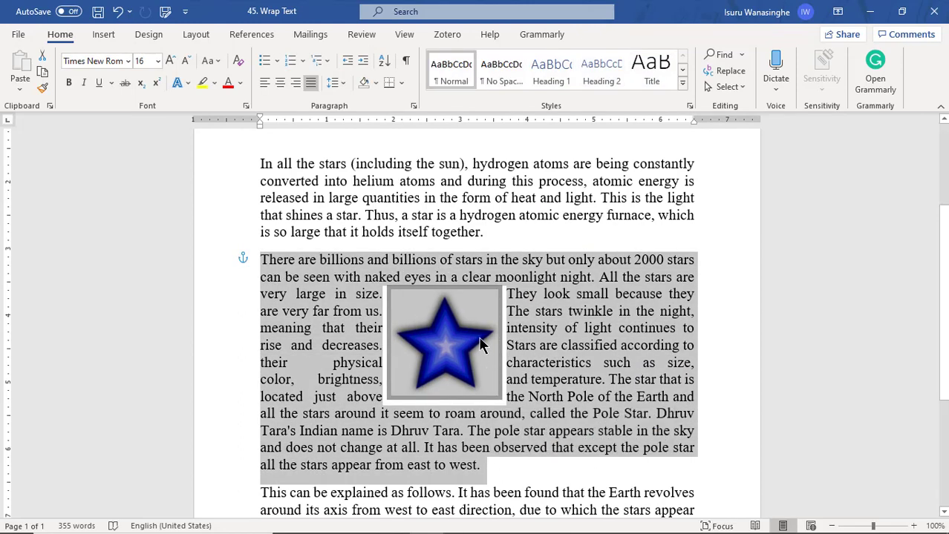
# Step: Set the star picture to Fix position on page in its layout options
pyautogui.click(448, 357)
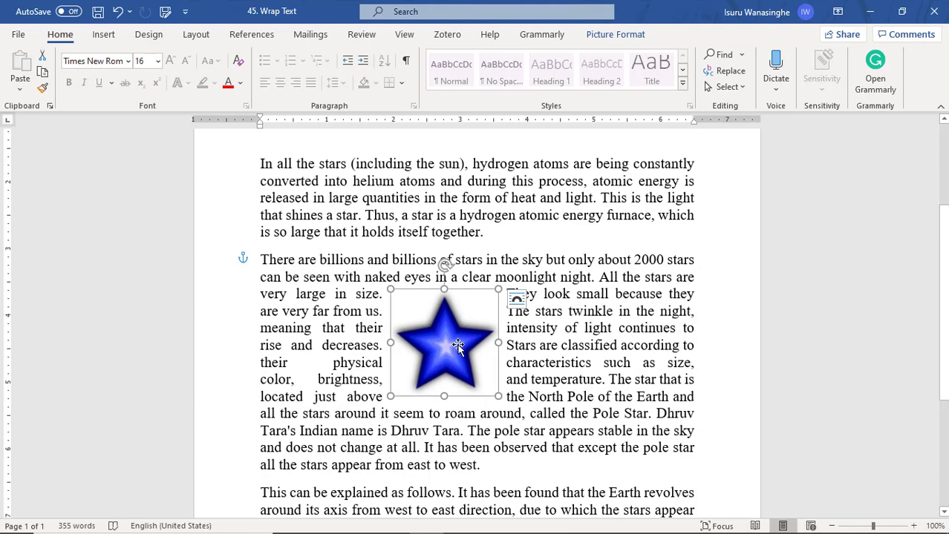
pyautogui.click(516, 298)
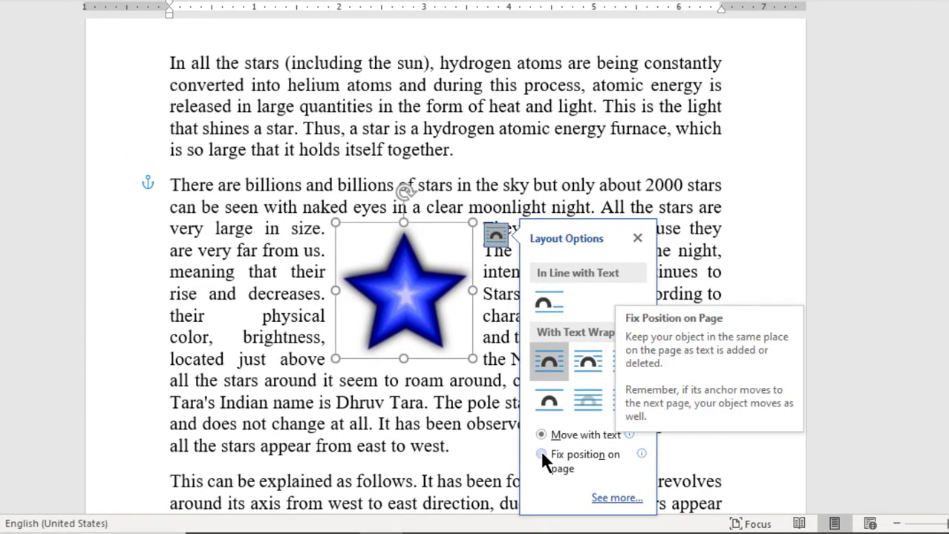
pyautogui.click(542, 455)
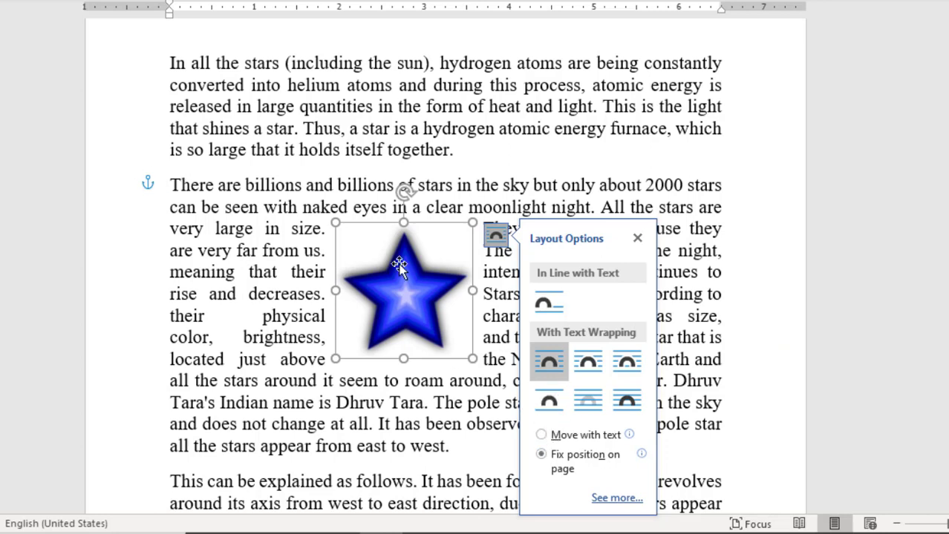
pyautogui.click(617, 177)
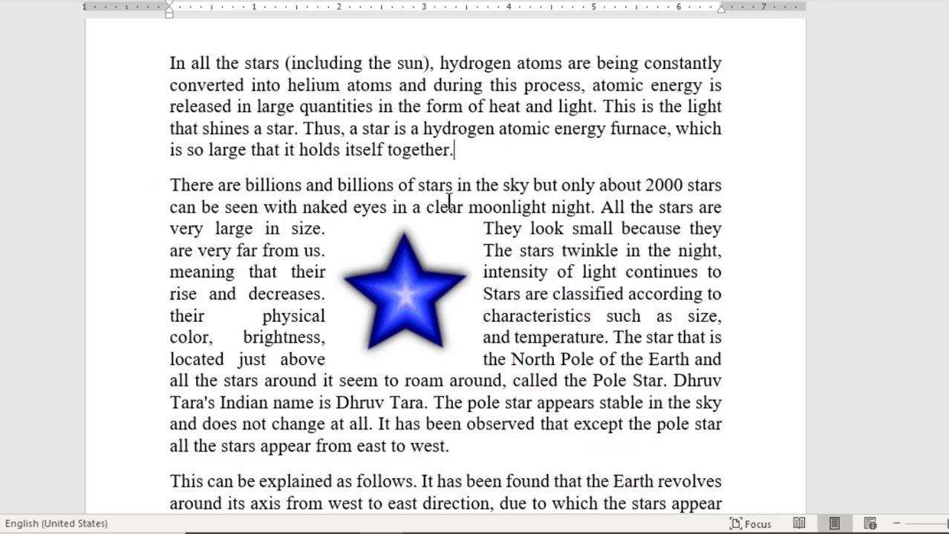
# Step: Insert several paragraph breaks before "This is the light that shines a star" to push the text below the fixed star picture
pyautogui.scroll(2, 432, 225)
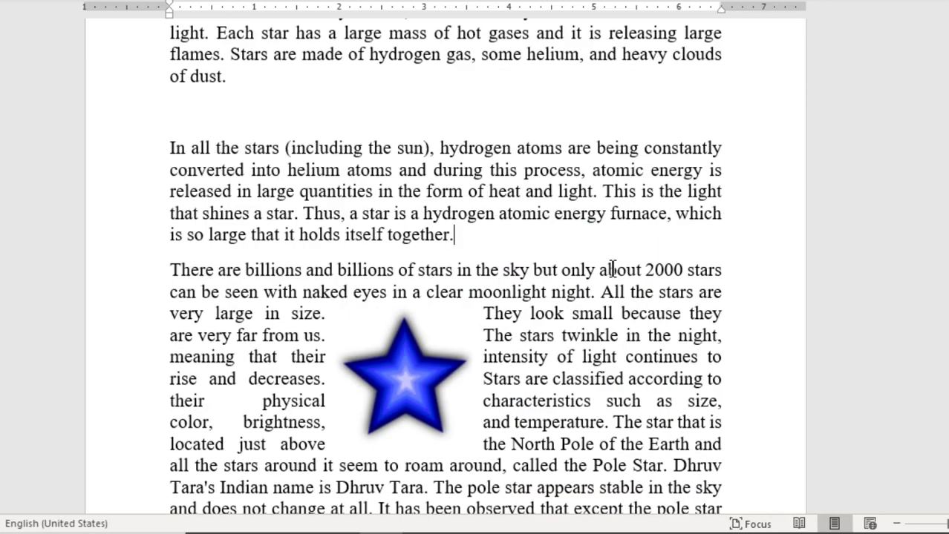
pyautogui.click(602, 191)
pyautogui.press('Return')
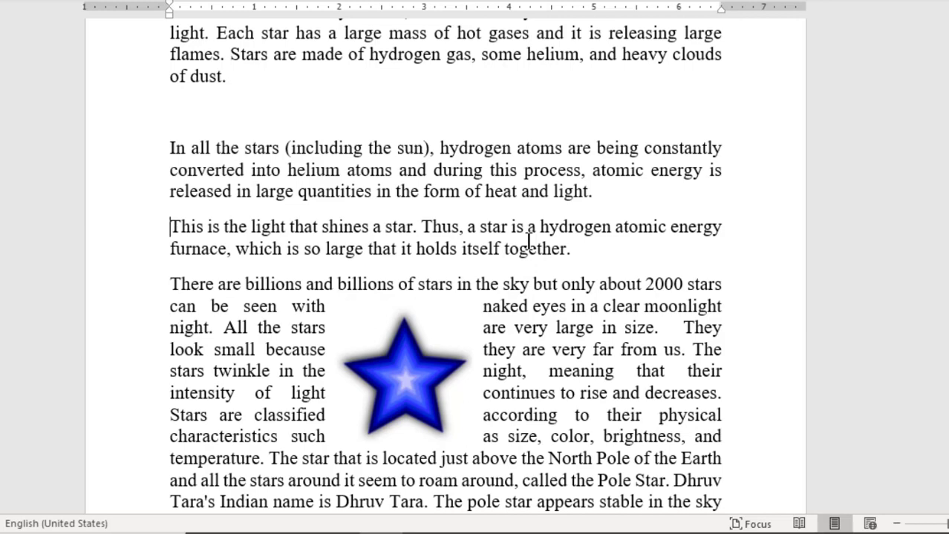
pyautogui.keyDown('ctrl'); pyautogui.scroll(-2, 673, 388); pyautogui.keyUp('ctrl')
pyautogui.scroll(-2, 677, 384)
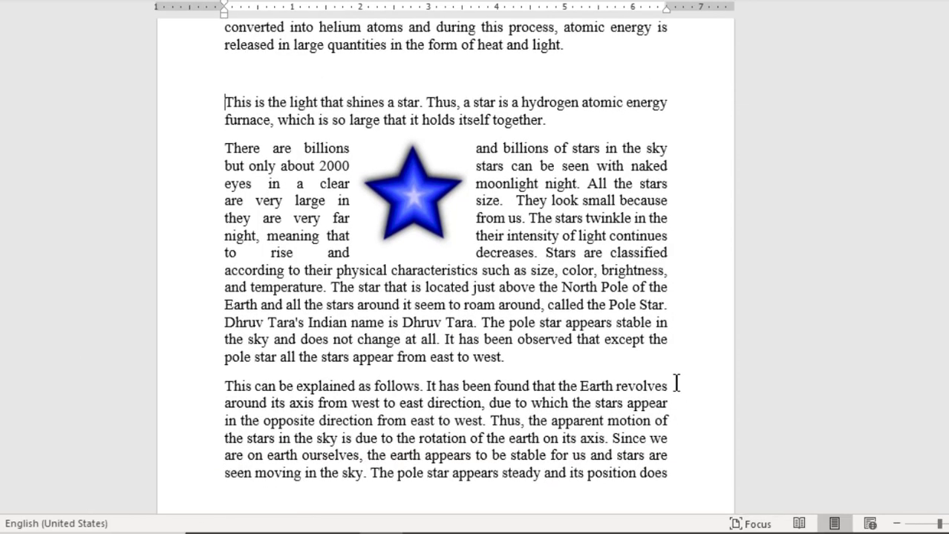
pyautogui.press('Return')
pyautogui.press('Return')
pyautogui.press('Return')
pyautogui.press('Return')
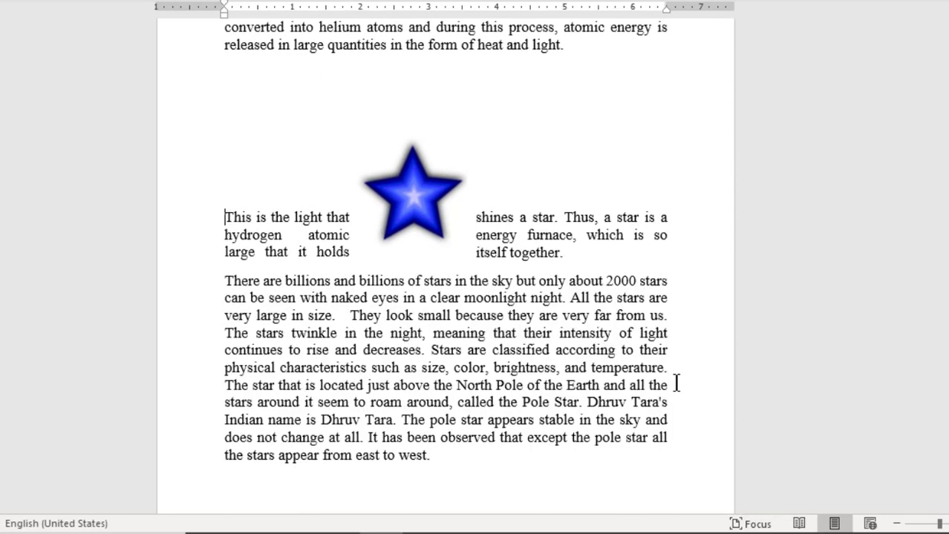
pyautogui.press('Return')
pyautogui.press('Return')
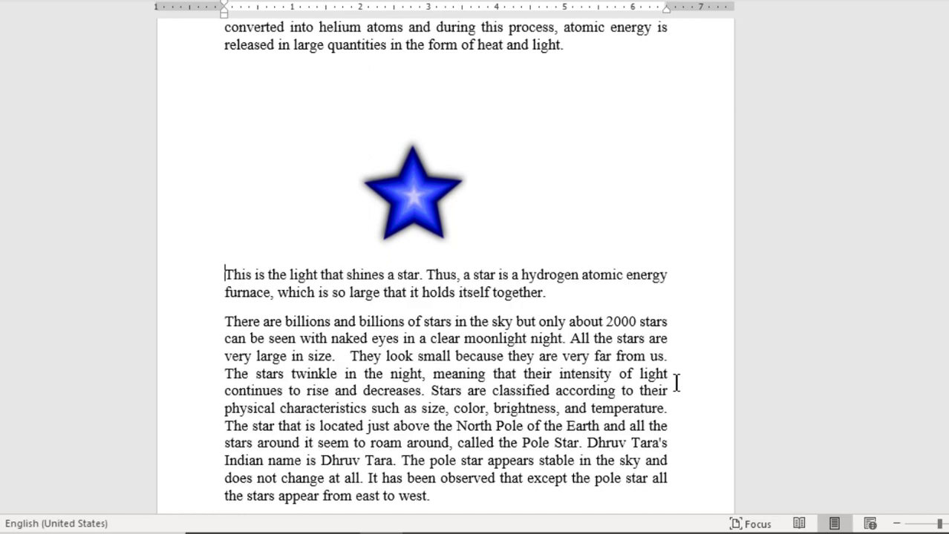
# Step: Select the star to examine its anchor, and highlight text in the paragraph "There are billions and billions of stars"
pyautogui.click(415, 190)
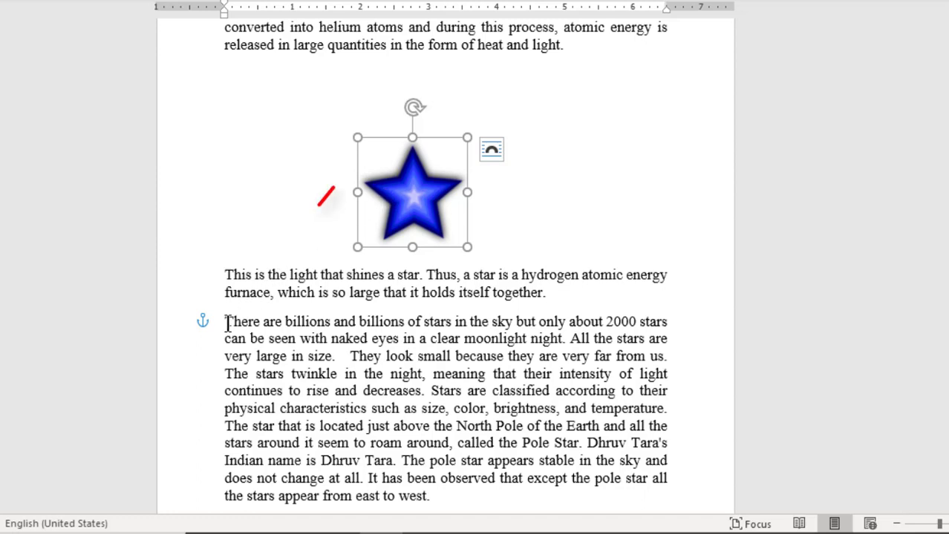
pyautogui.moveTo(228, 325)
pyautogui.mouseDown()
pyautogui.moveTo(392, 356)
pyautogui.moveTo(561, 408)
pyautogui.moveTo(521, 443)
pyautogui.mouseUp()
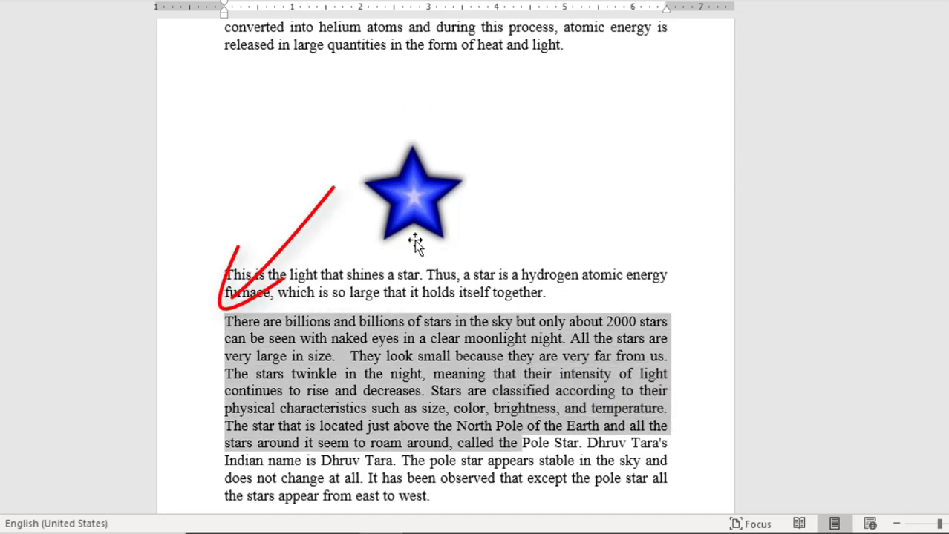
pyautogui.click(413, 236)
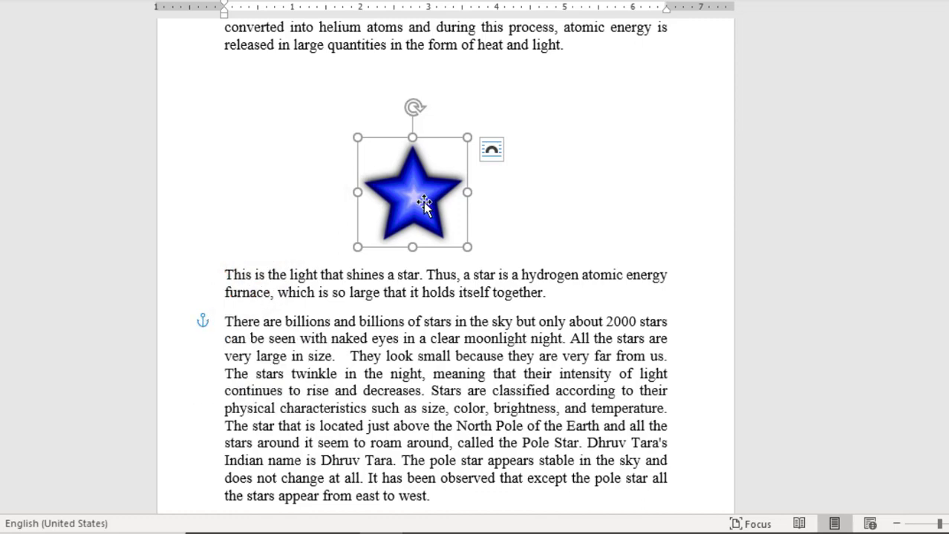
pyautogui.scroll(3, 197, 324)
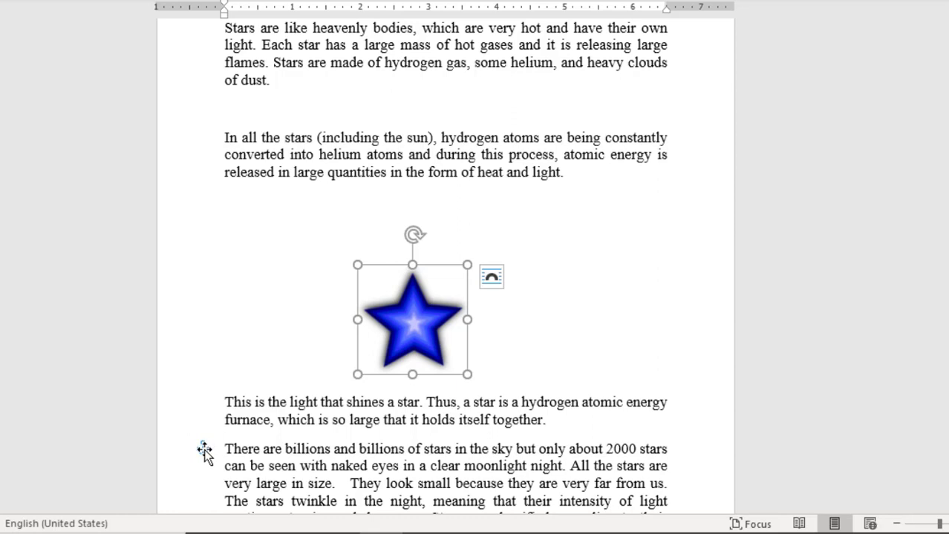
# Step: Move the star picture's anchor to the paragraph beginning "Stars are like heavenly bodies" and highlight that paragraph
pyautogui.moveTo(204, 451); pyautogui.dragTo(210, 108)
pyautogui.scroll(1, 207, 178)
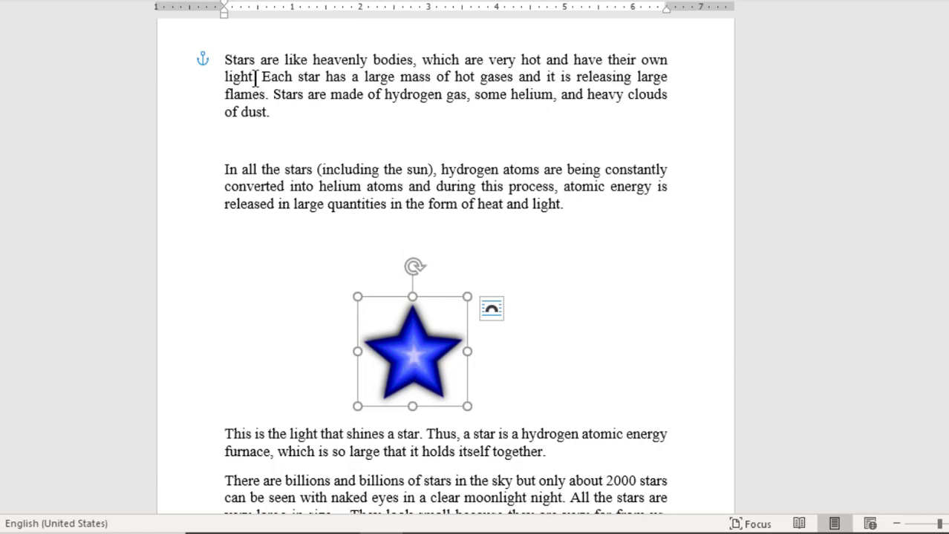
pyautogui.moveTo(224, 59); pyautogui.dragTo(270, 108)
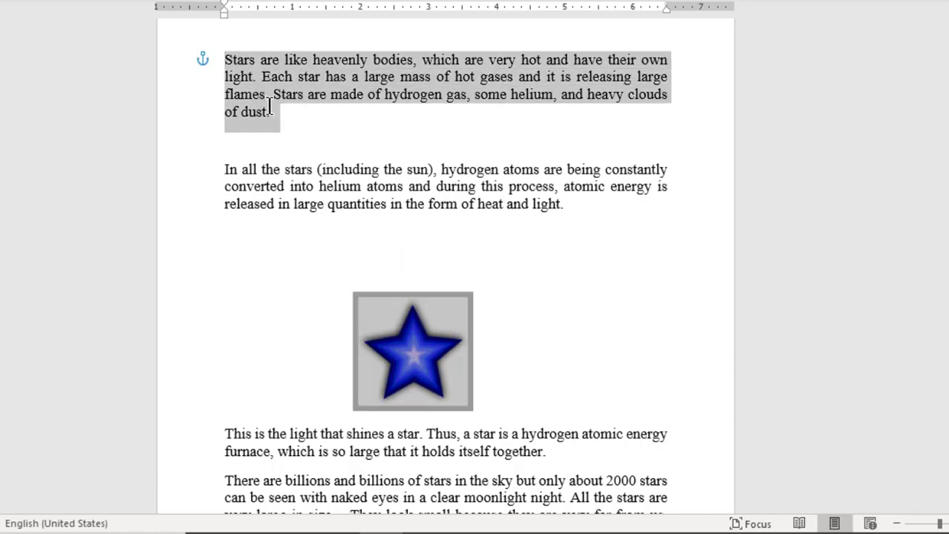
pyautogui.click(318, 135)
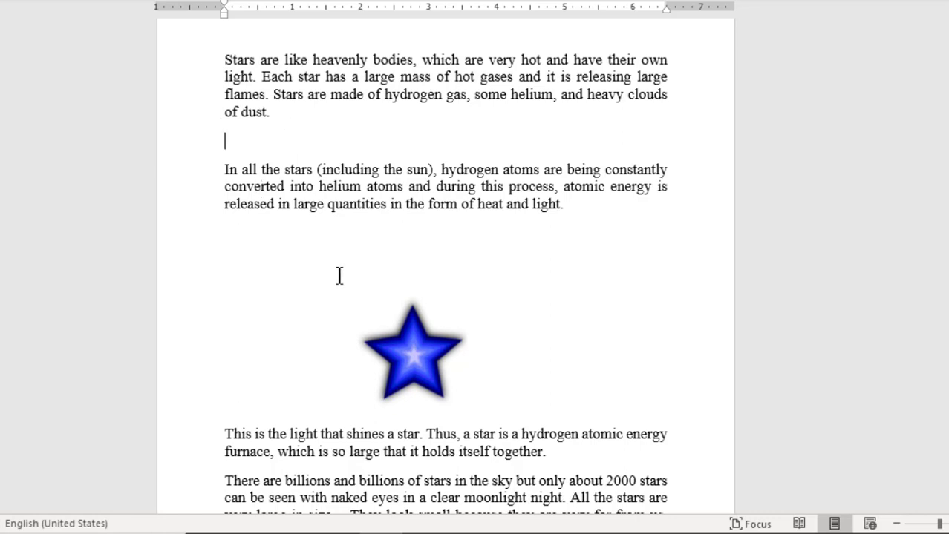
# Step: View the star picture's text wrapping settings in the full Layout dialog and close it without changes
pyautogui.click(406, 348)
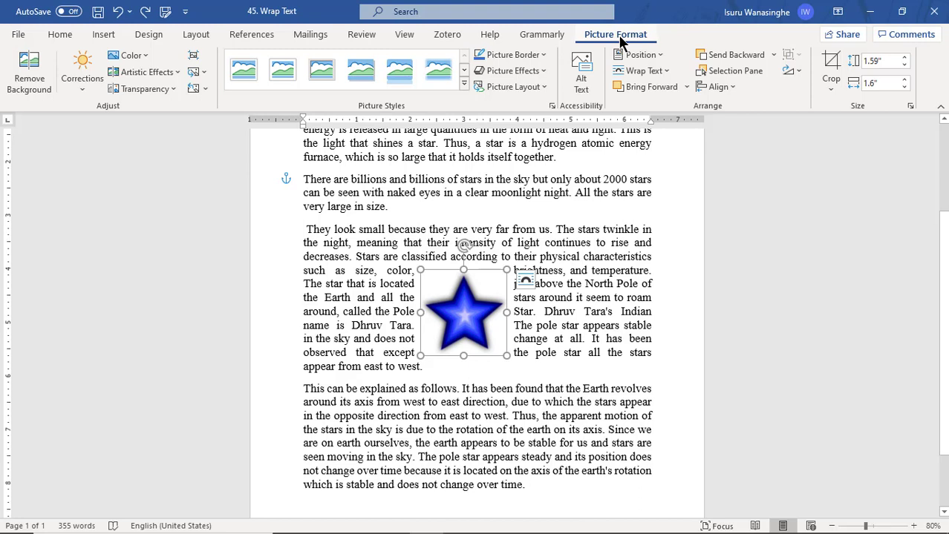
pyautogui.click(665, 72)
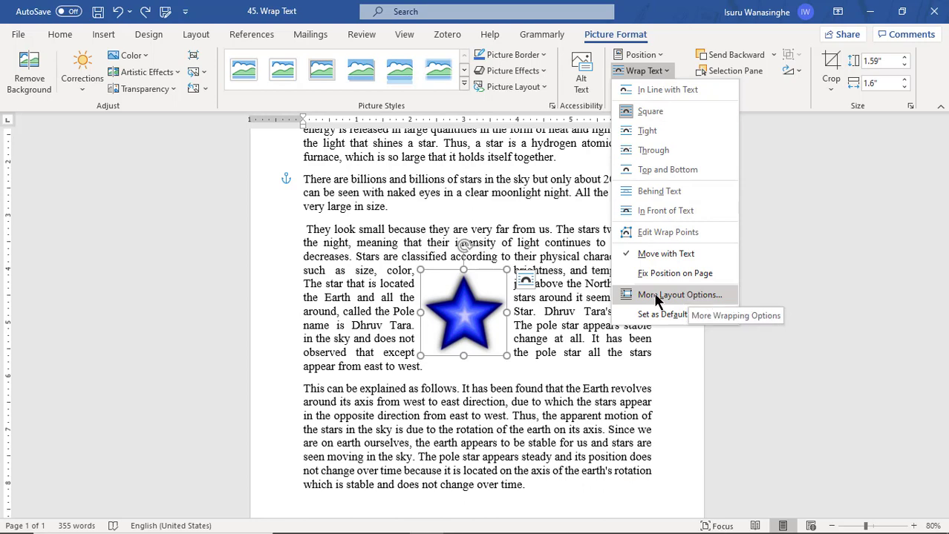
pyautogui.click(676, 295)
pyautogui.moveTo(727, 115); pyautogui.dragTo(718, 112)
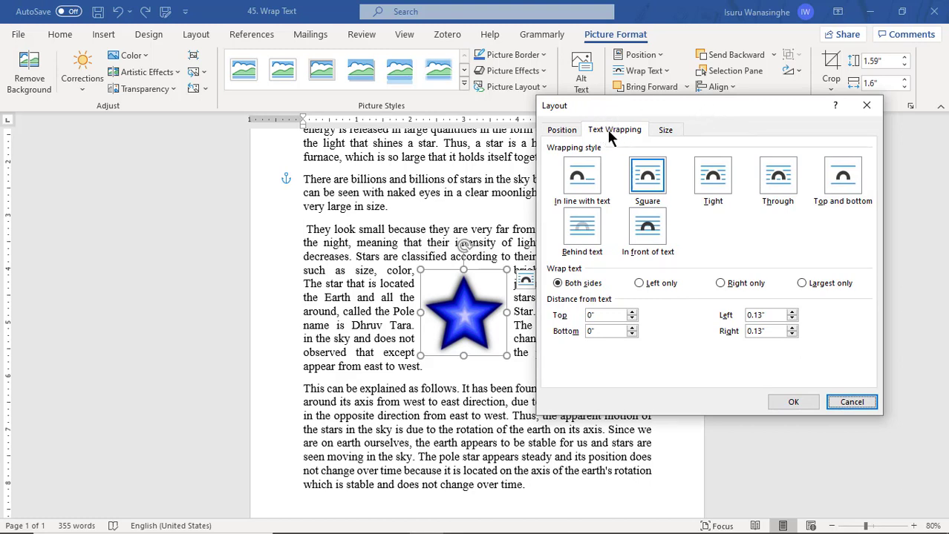
pyautogui.click(866, 105)
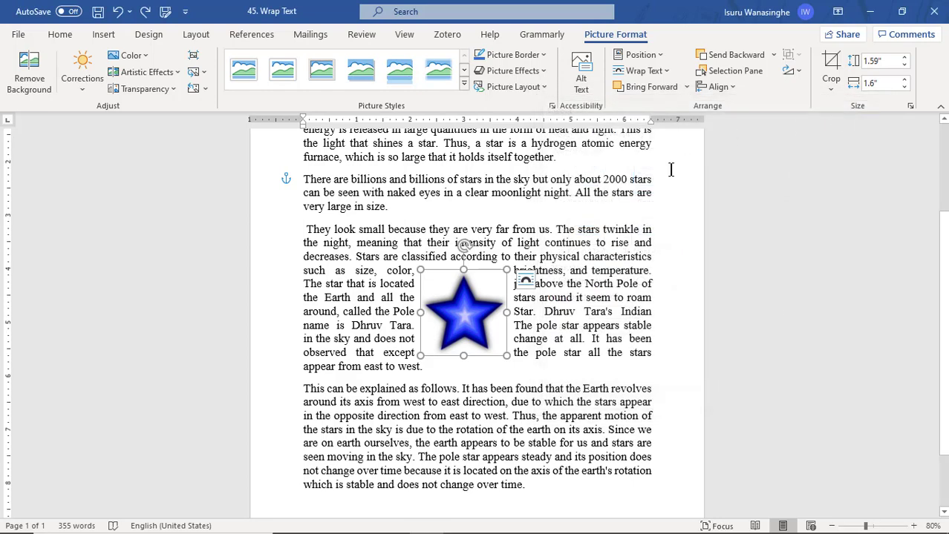
# Step: Set the star picture's wrap text side to Right only in its detailed layout settings, keeping Square wrapping
pyautogui.click(526, 283)
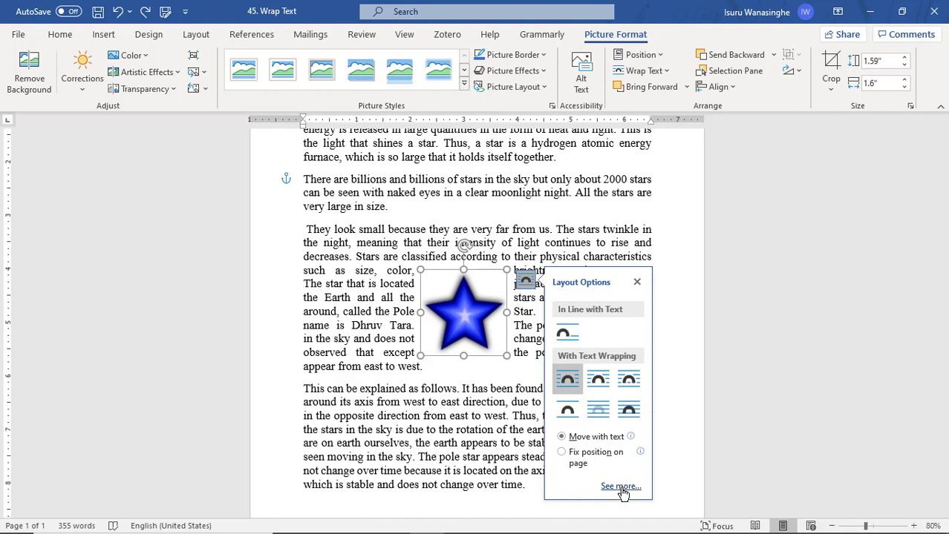
pyautogui.click(620, 487)
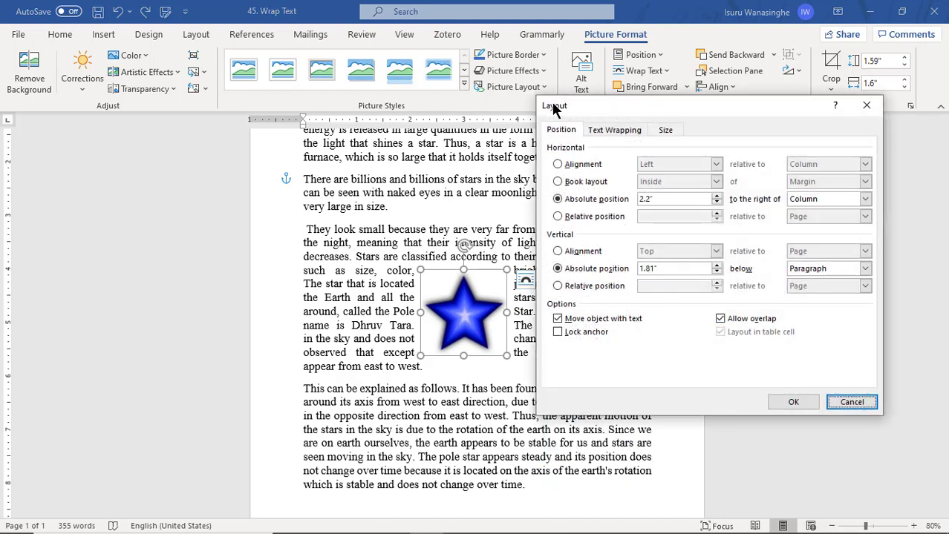
pyautogui.click(616, 130)
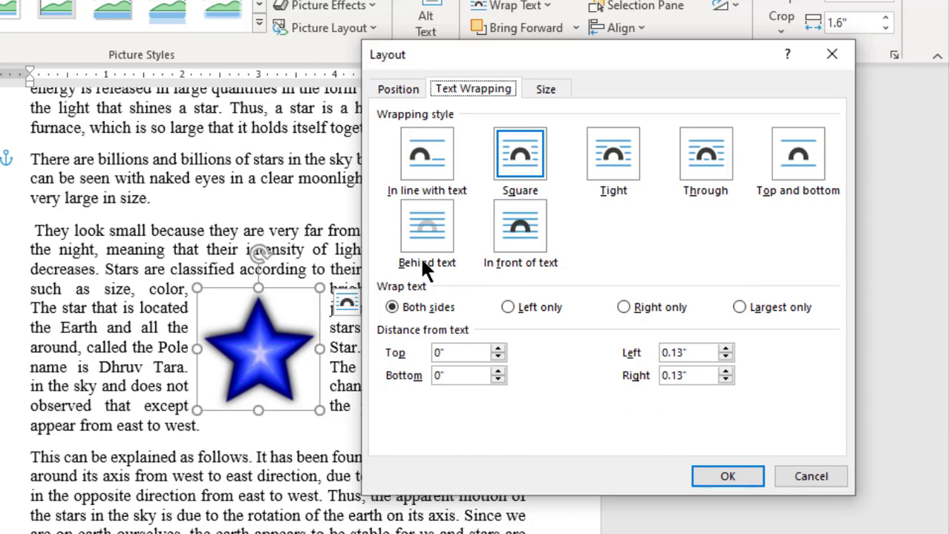
pyautogui.moveTo(656, 59); pyautogui.dragTo(635, 28)
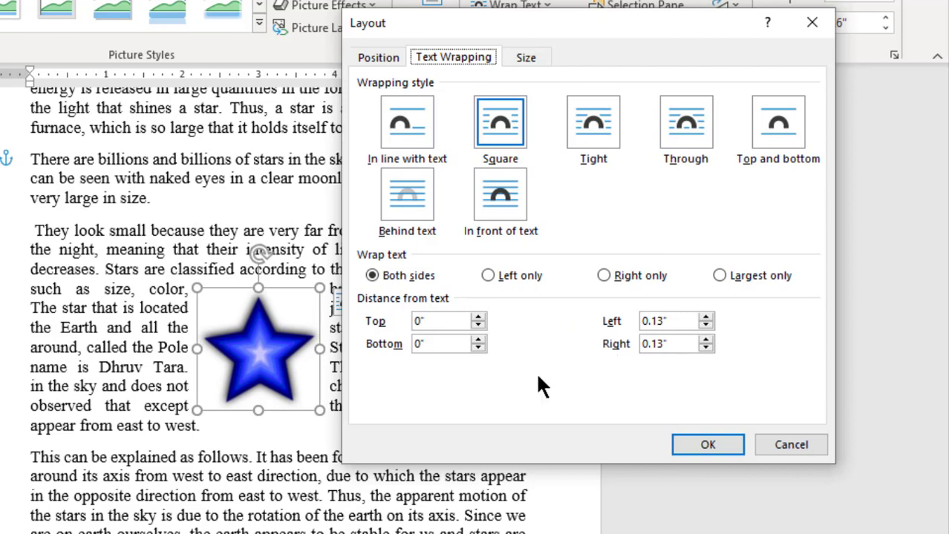
pyautogui.click(603, 276)
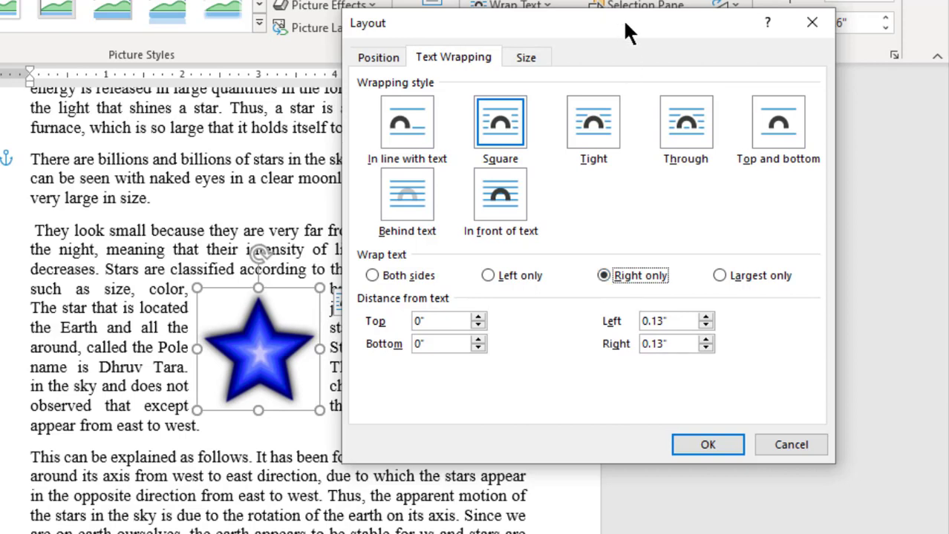
pyautogui.moveTo(627, 28); pyautogui.dragTo(718, 31)
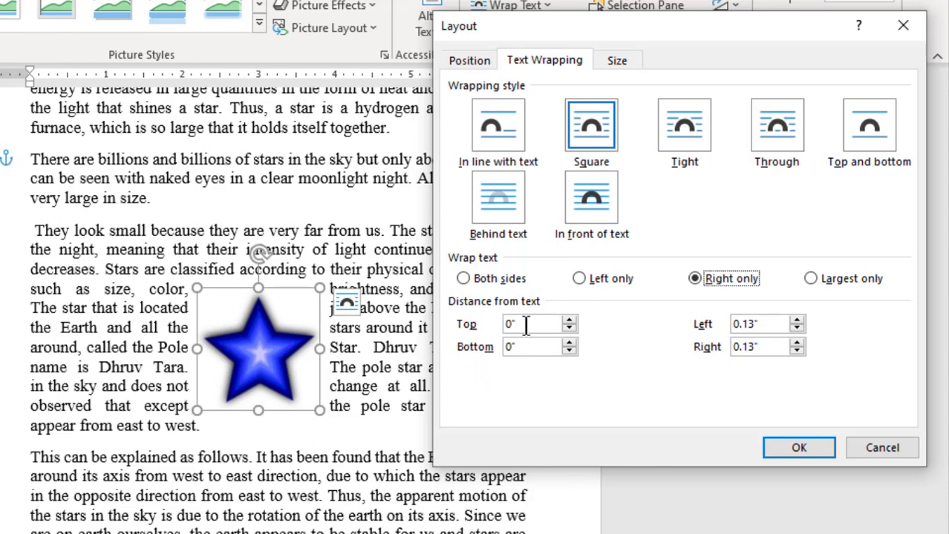
# Step: Set the star's distance from text to 0.5 top, 0.5 bottom and 0.3 right, clear the left distance, and apply the layout
pyautogui.moveTo(526, 326); pyautogui.dragTo(496, 327)
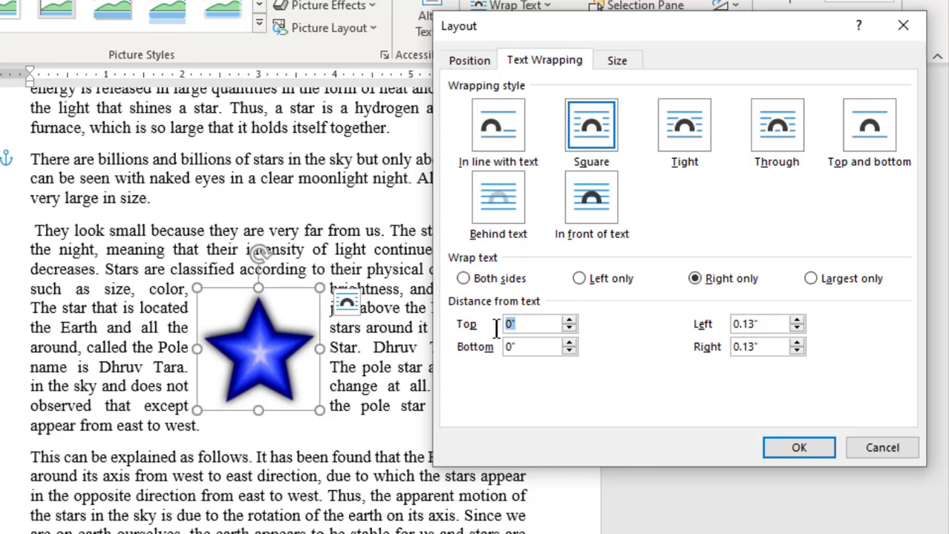
pyautogui.write('0.5')
pyautogui.moveTo(524, 346); pyautogui.dragTo(455, 347)
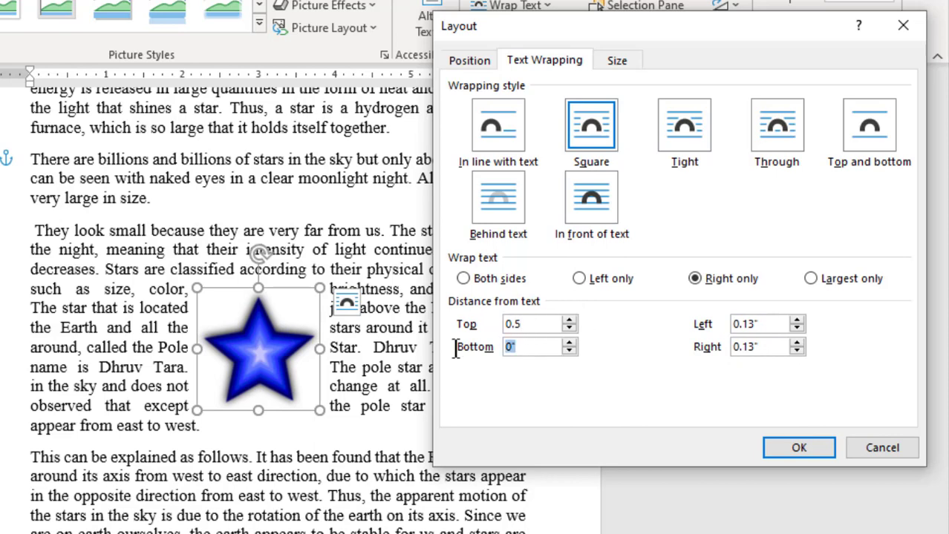
pyautogui.write('0.5')
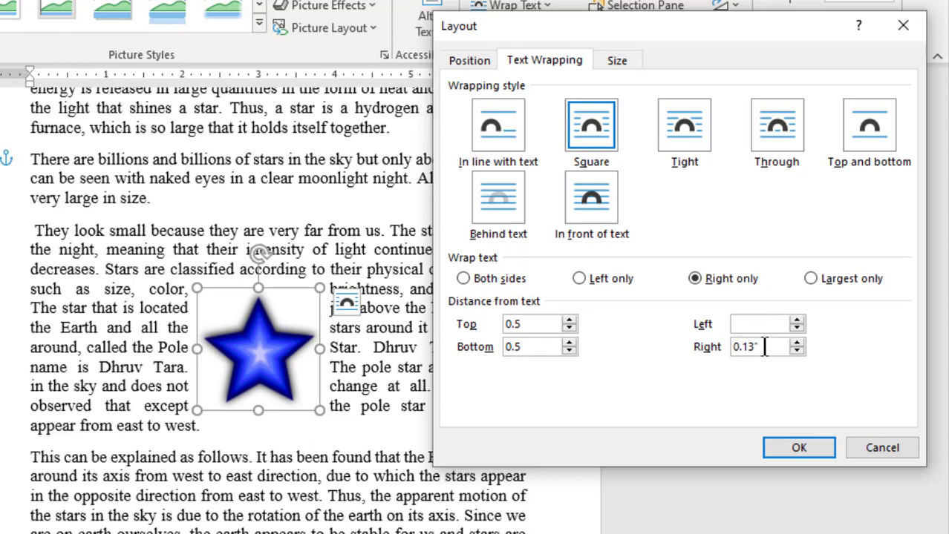
pyautogui.moveTo(765, 346); pyautogui.dragTo(708, 349)
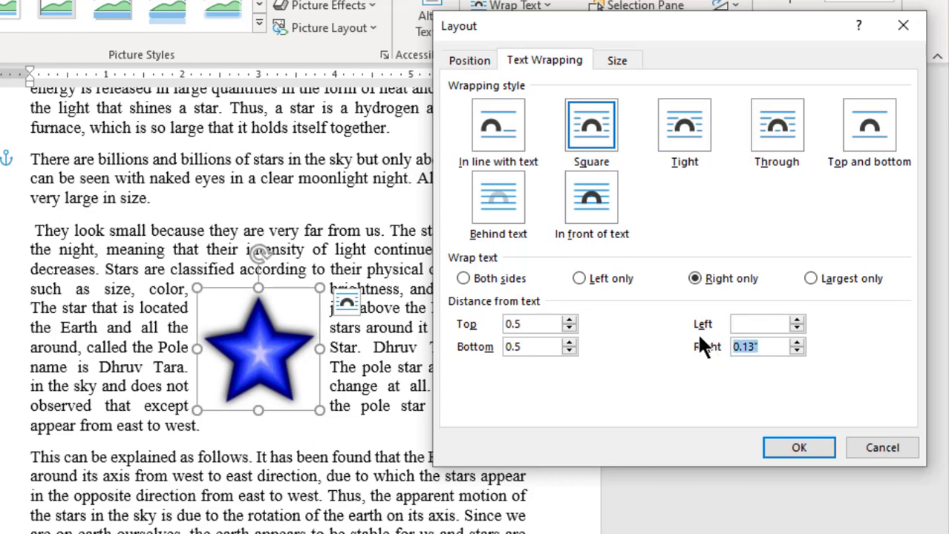
pyautogui.write('0.3')
pyautogui.click(801, 448)
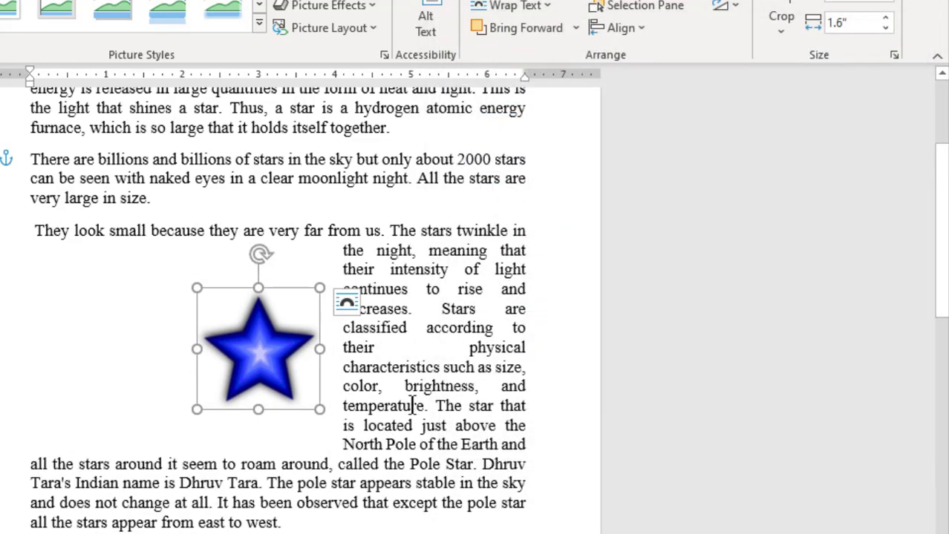